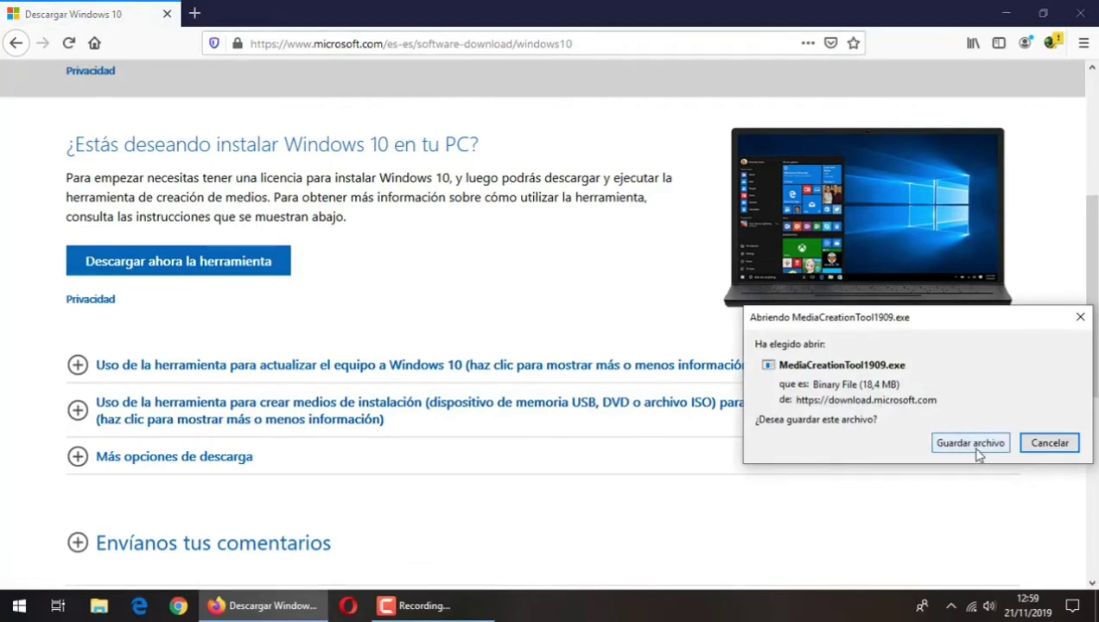
Save MediaCreationTool1909.exe and run it from the windows10 folder in Descargas
click(980, 454)
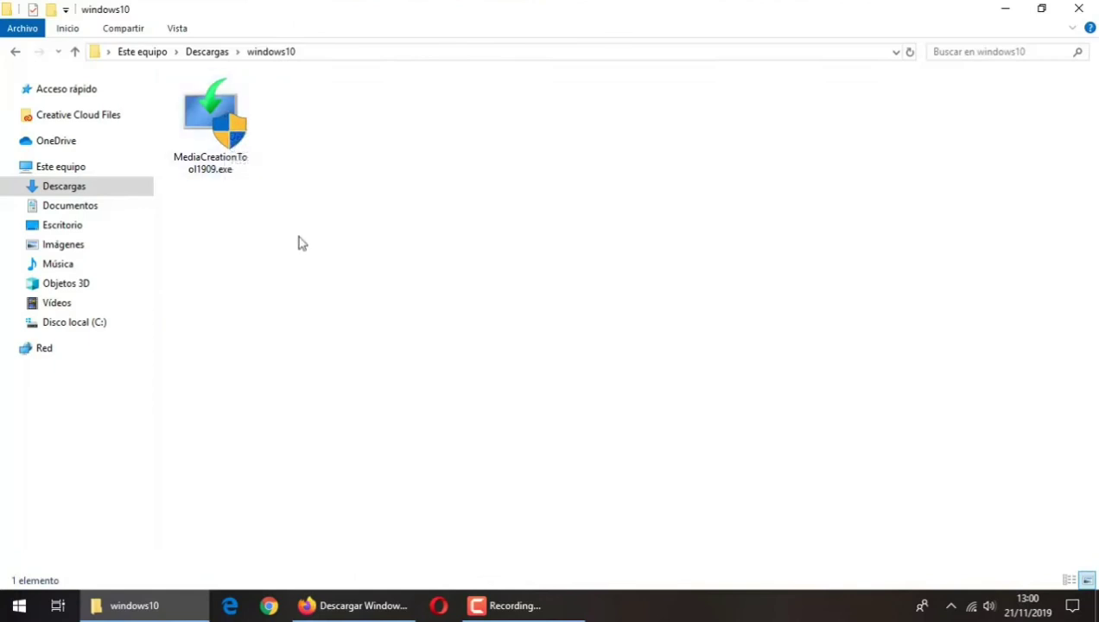
double_click(221, 125)
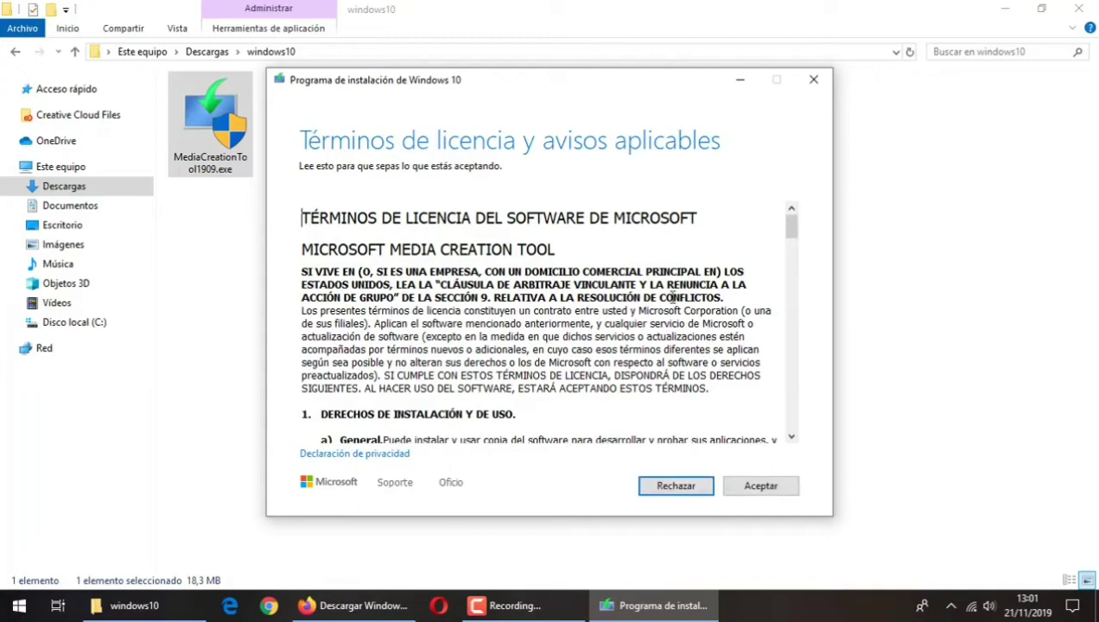
Accept the media creation tool's licence terms and choose to create installation media for another PC
drag(793, 226, 795, 444)
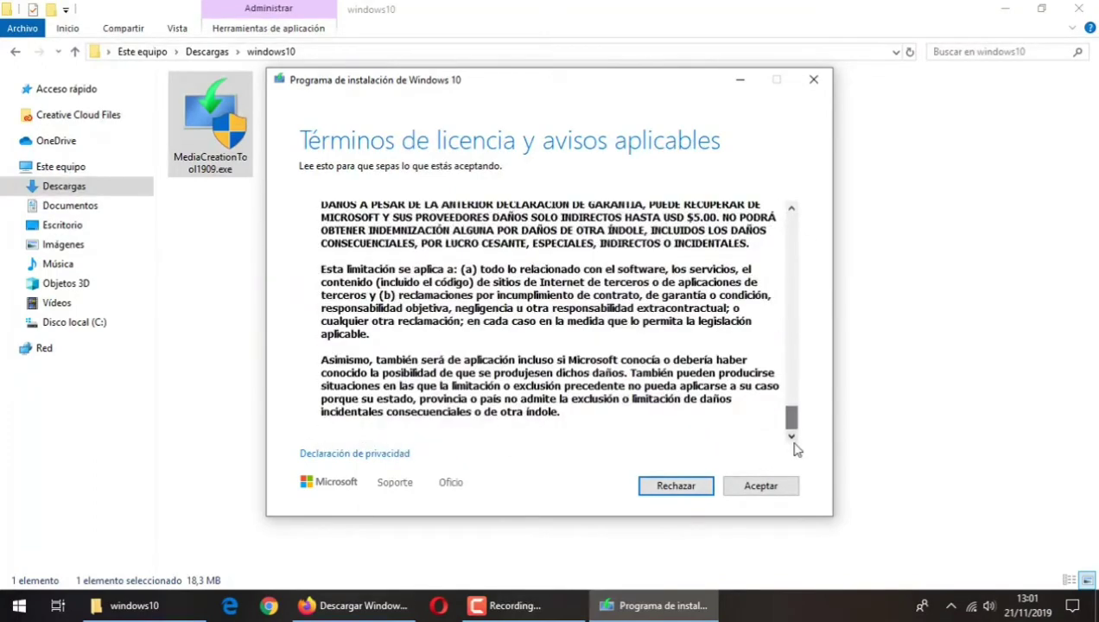
click(762, 489)
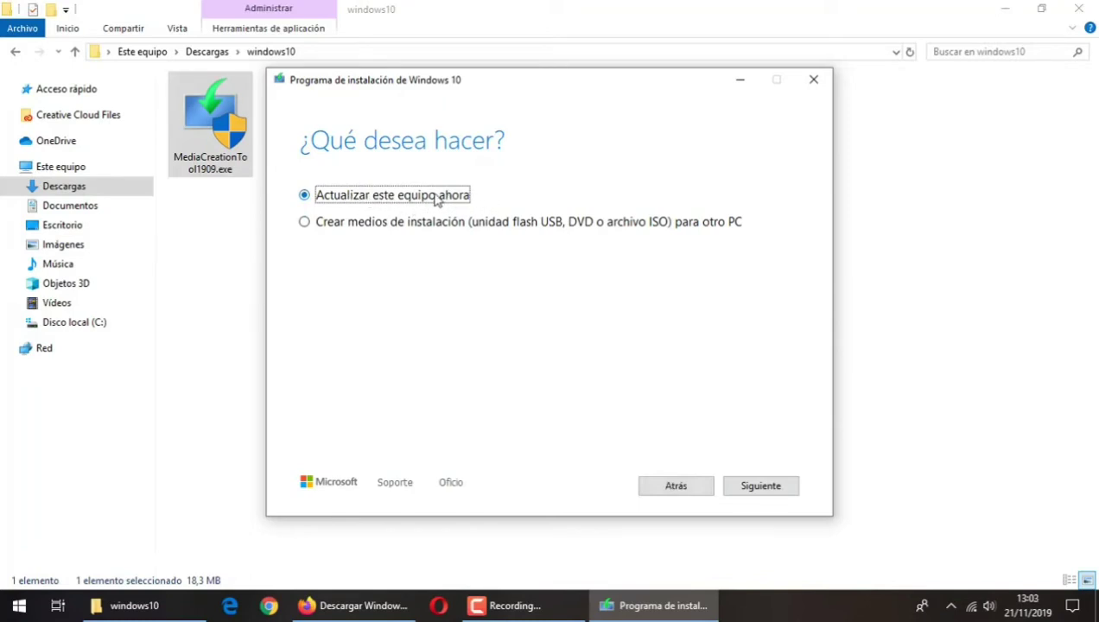
click(415, 230)
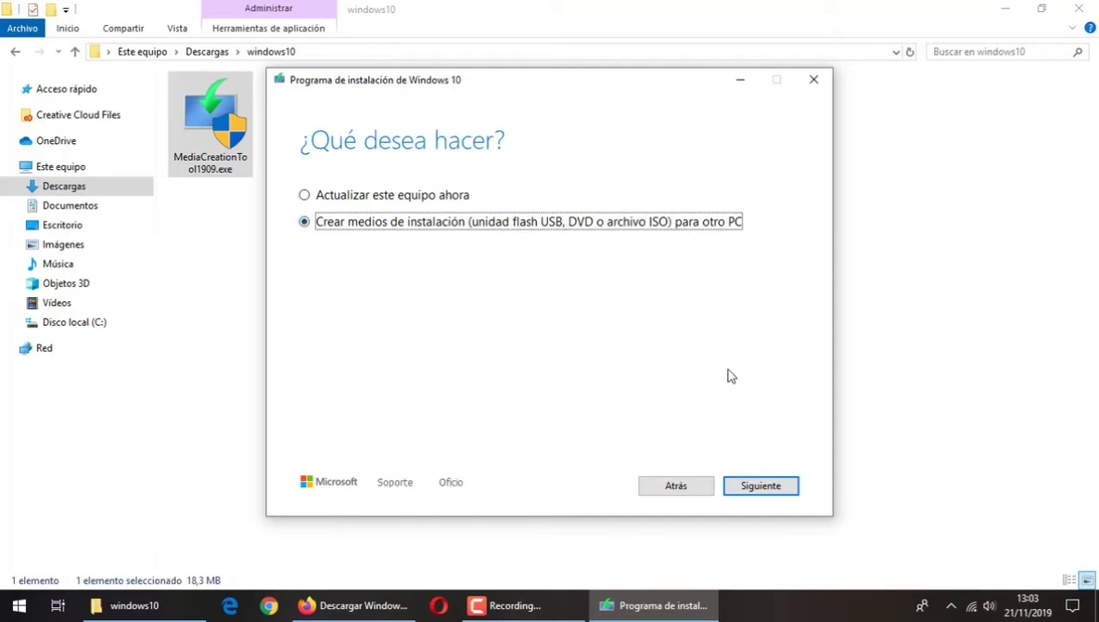
click(756, 486)
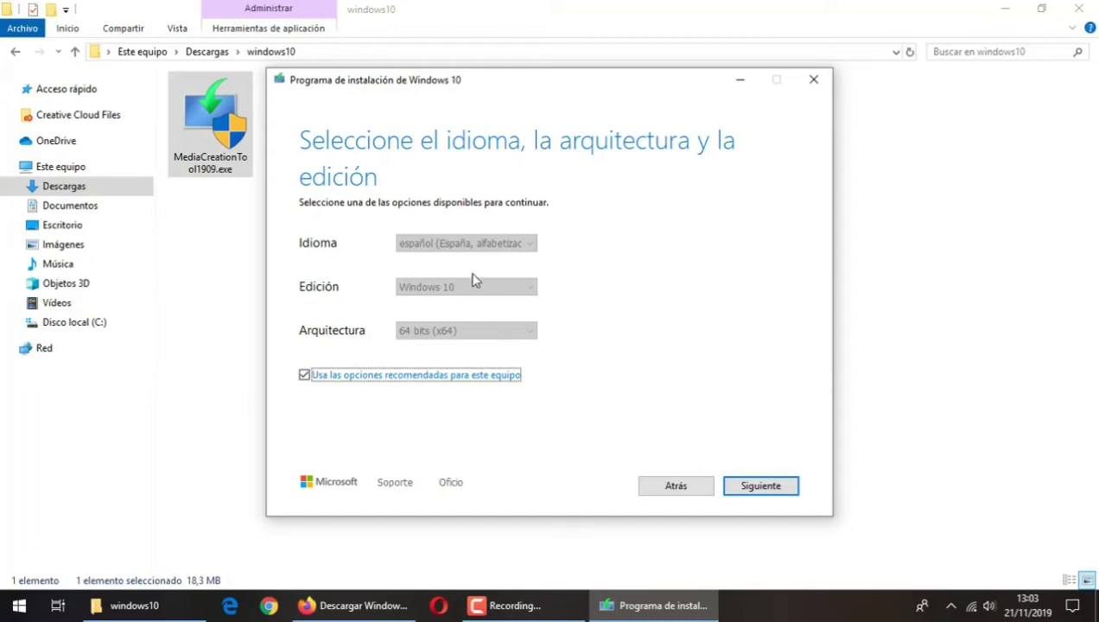
Unlock the language, edition and architecture settings briefly, restore the recommended options for this computer, and continue
click(304, 375)
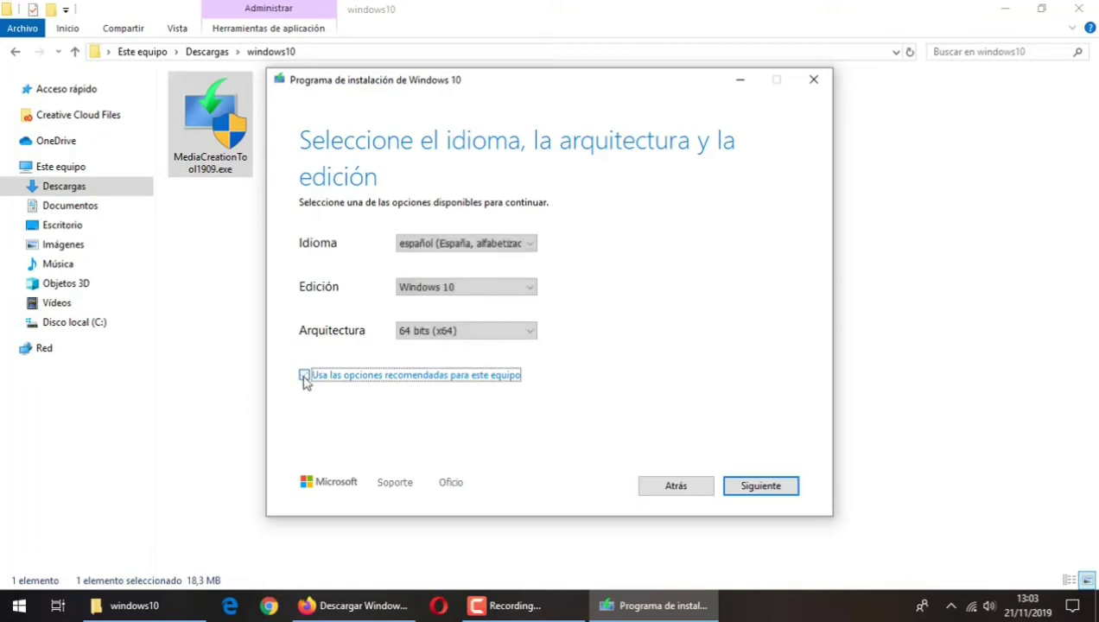
click(526, 248)
click(529, 245)
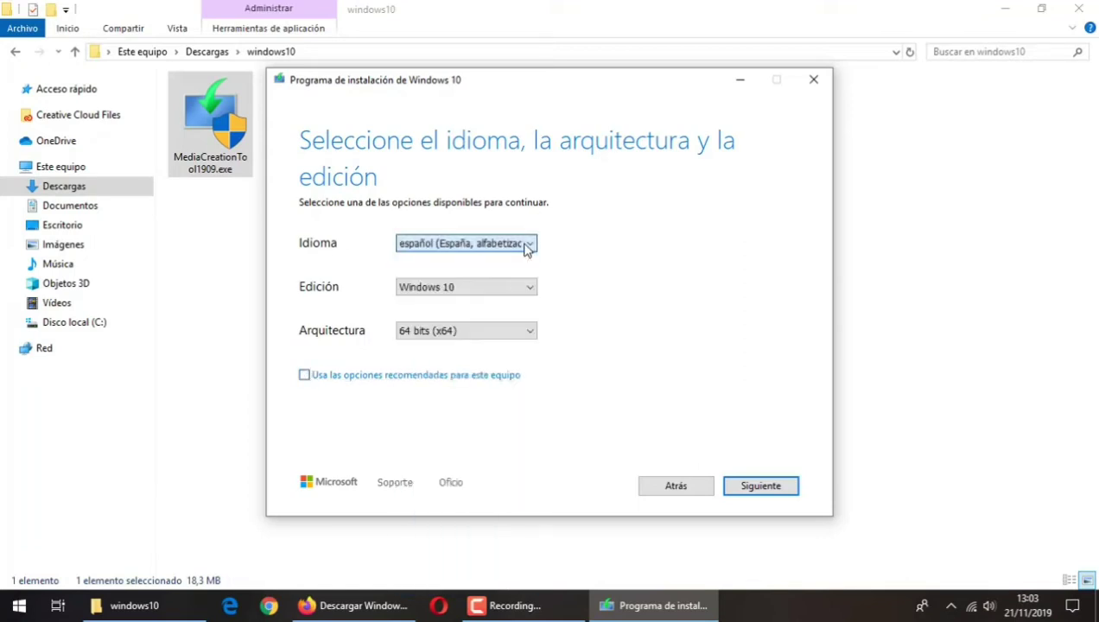
click(306, 378)
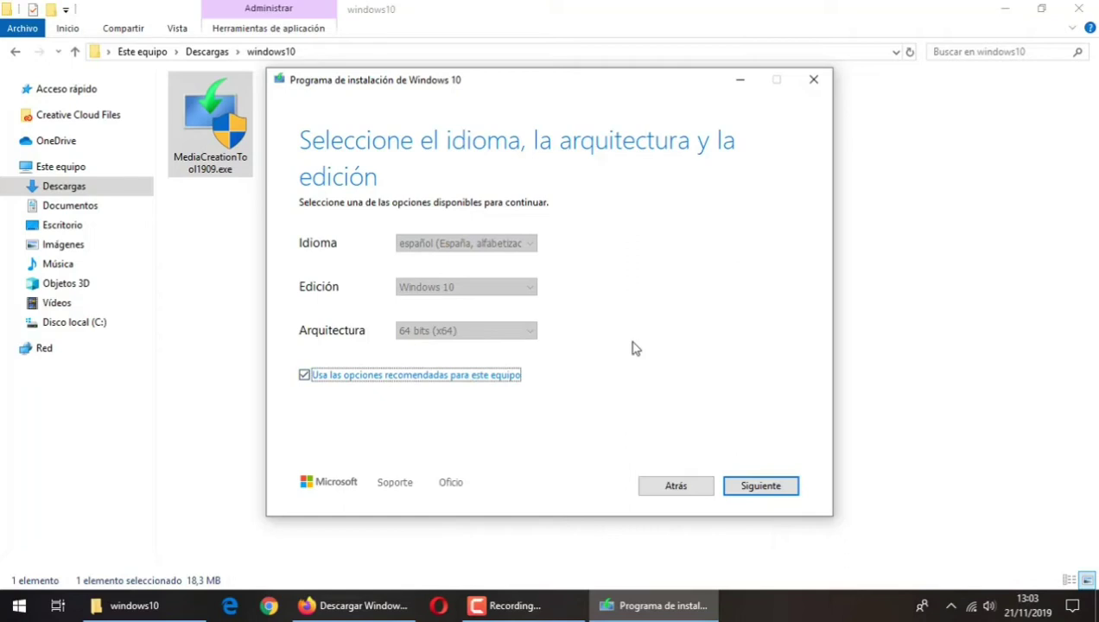
click(759, 489)
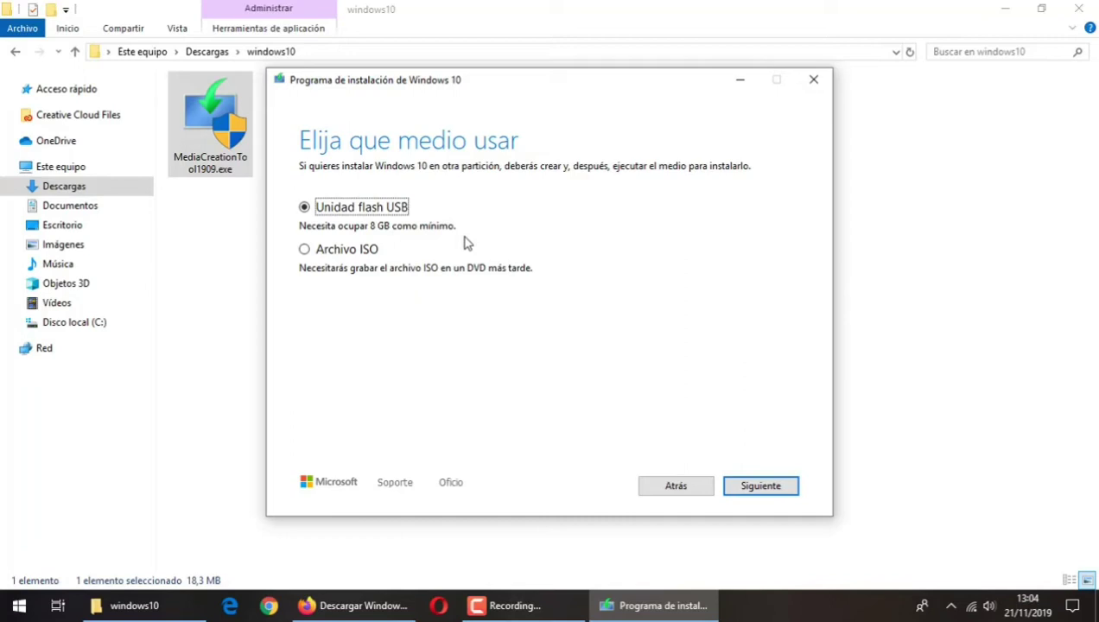
click(341, 251)
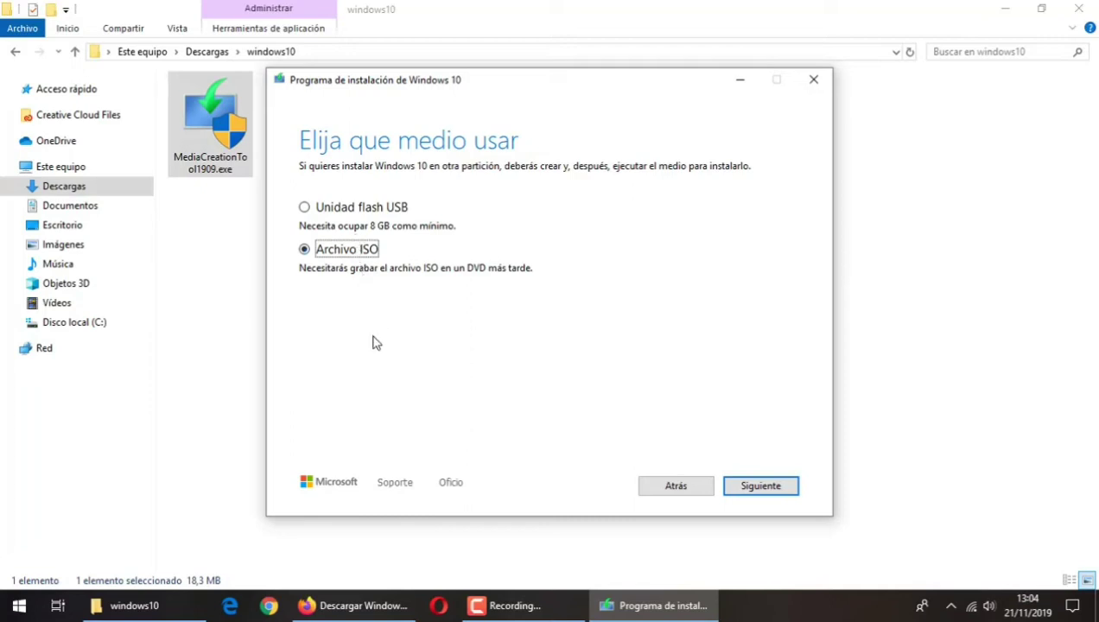
click(359, 208)
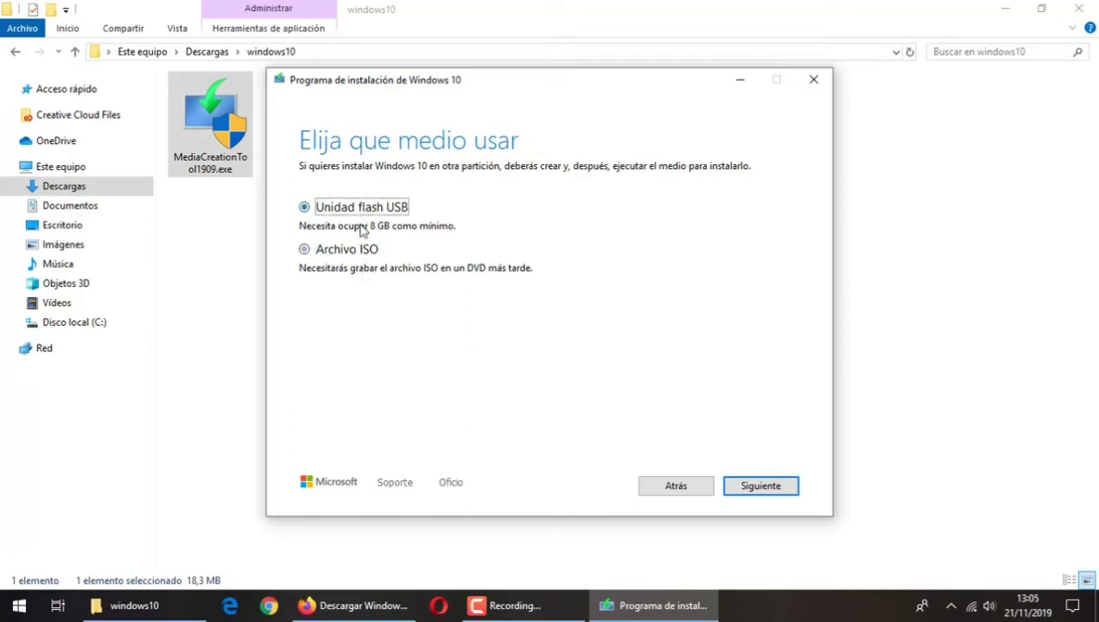
click(358, 256)
click(362, 212)
click(361, 249)
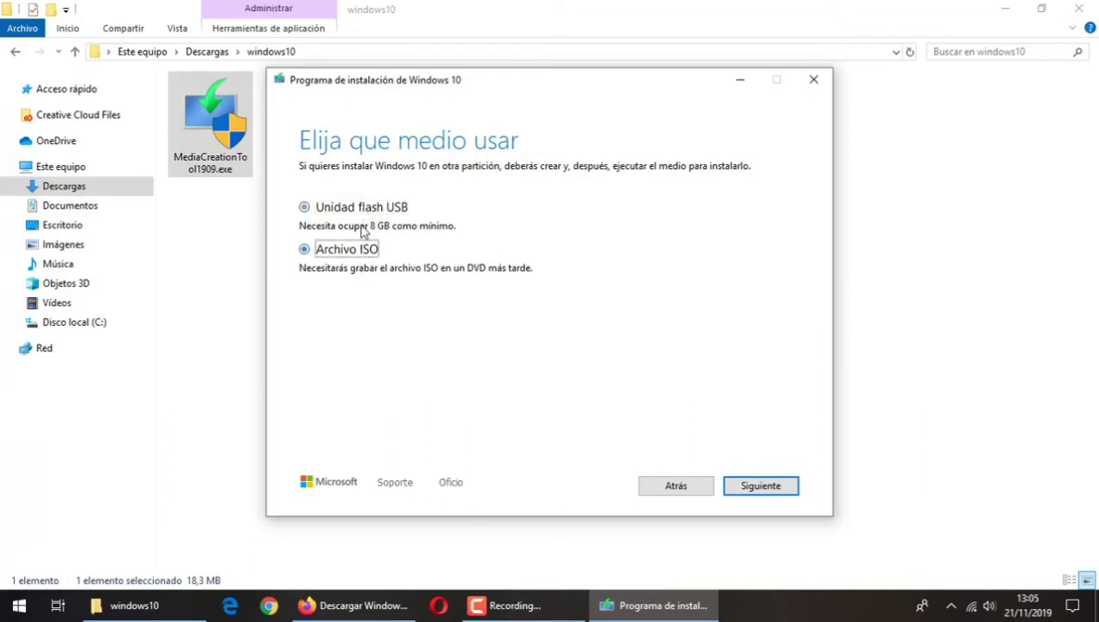
click(362, 211)
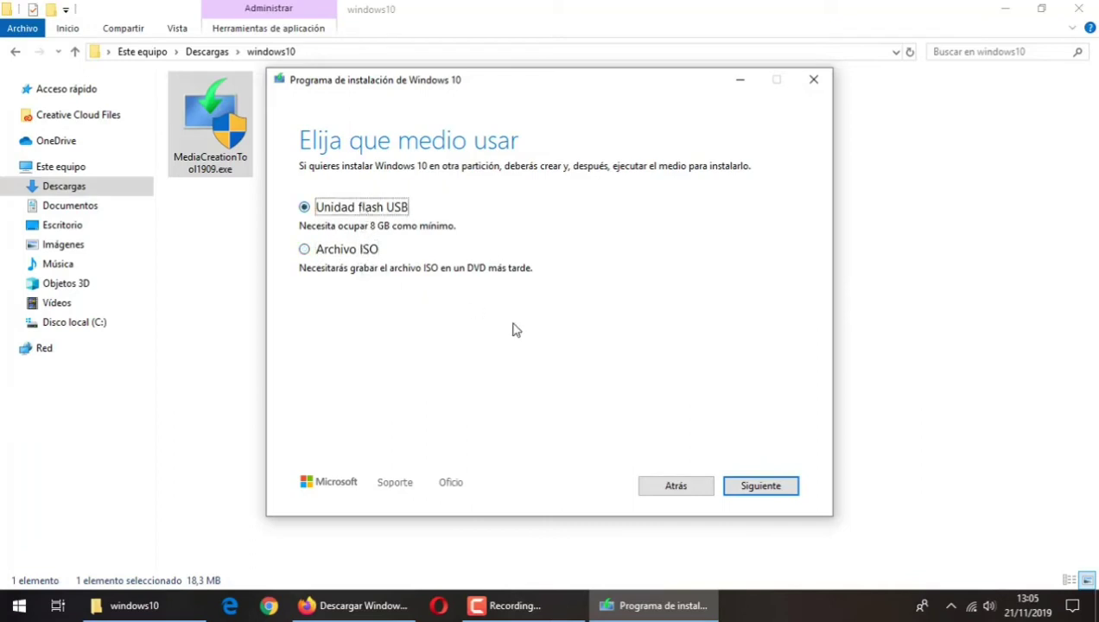
click(361, 257)
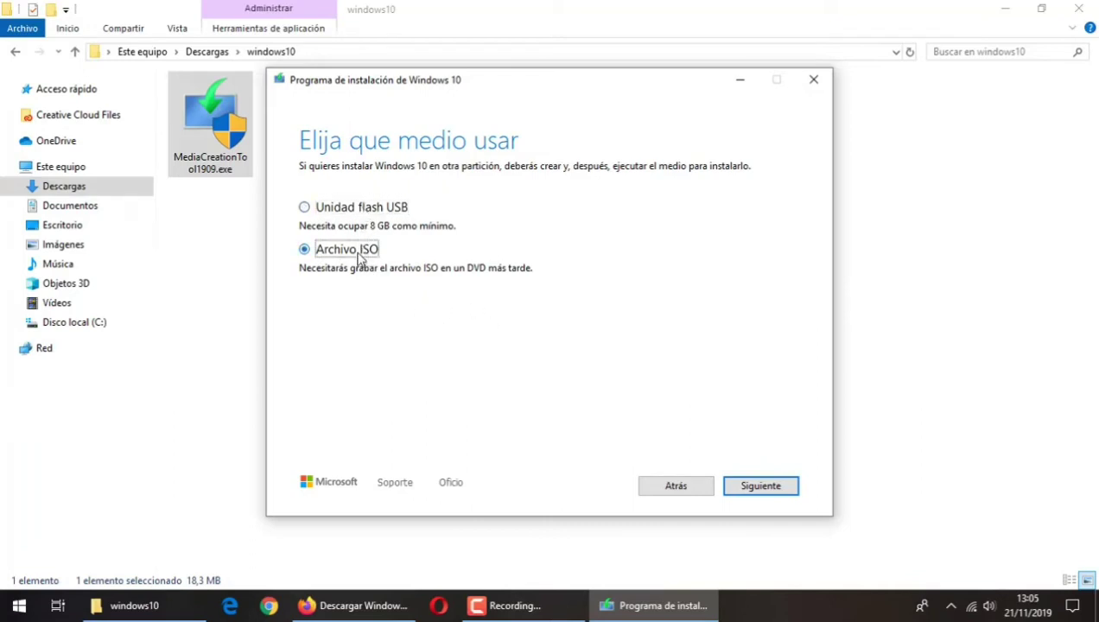
click(753, 489)
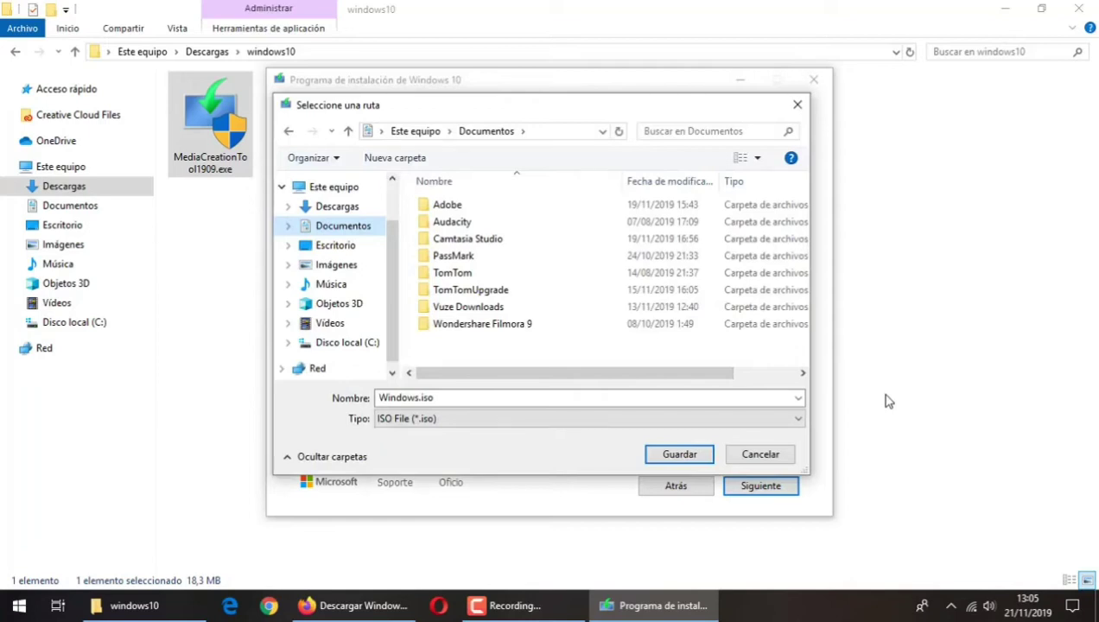
click(761, 455)
Choose the USB flash drive as the installation medium and continue
click(361, 214)
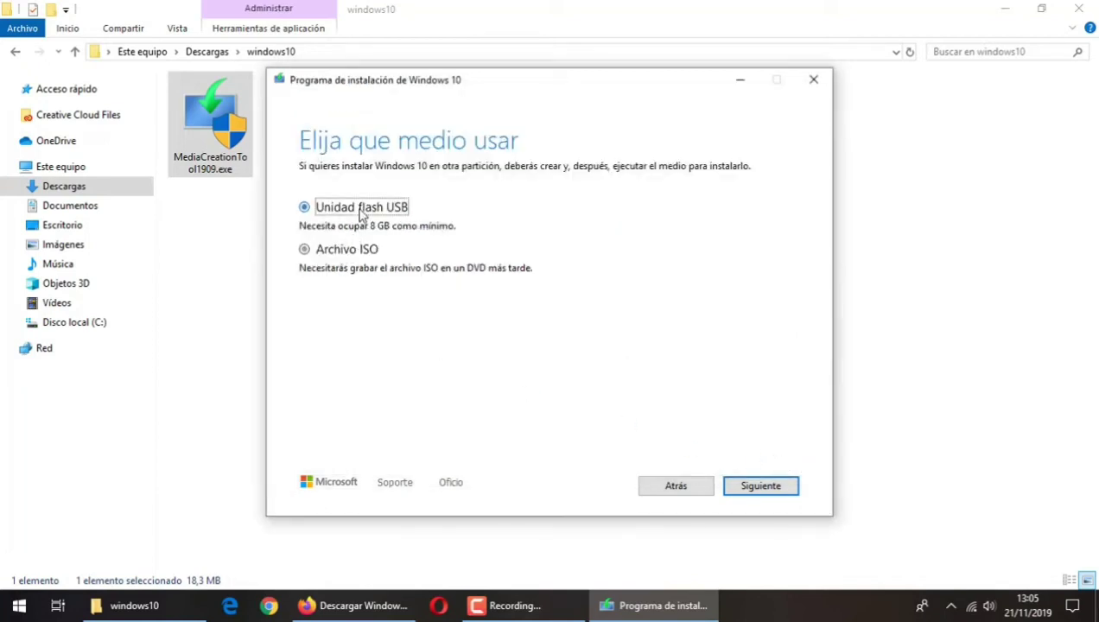
click(761, 488)
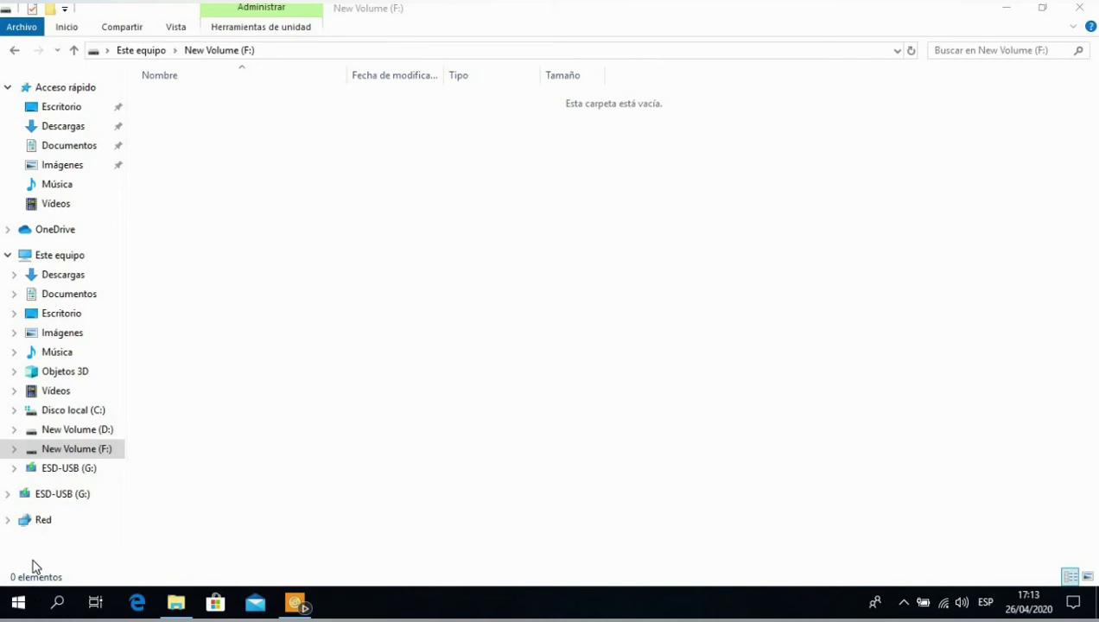
Check the Windows edition, system type and activation in the computer's properties
right_click(59, 262)
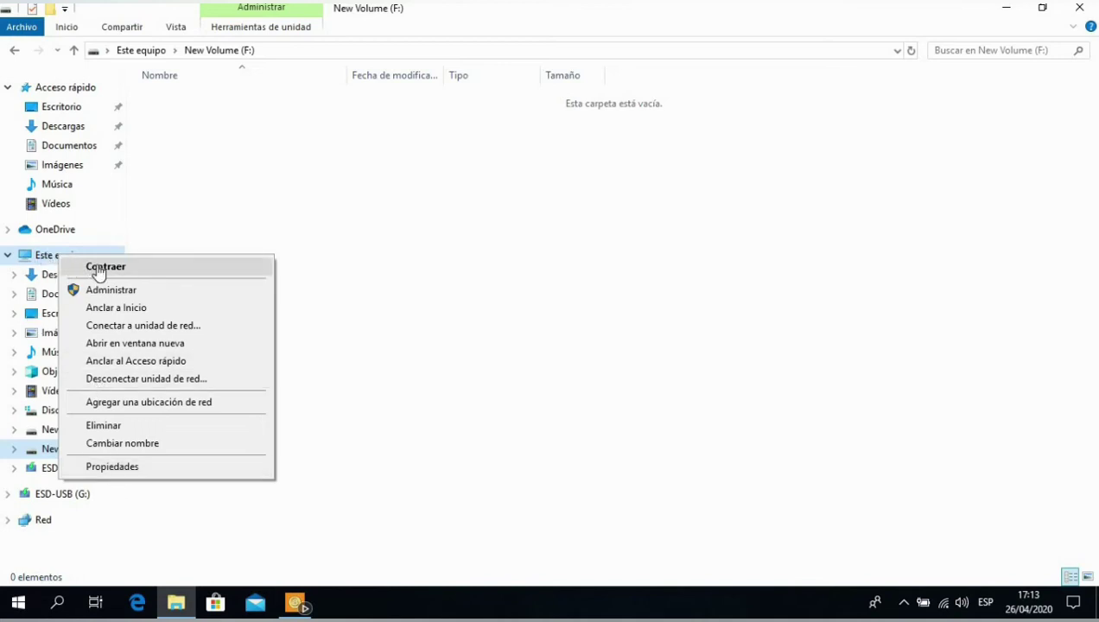
click(144, 471)
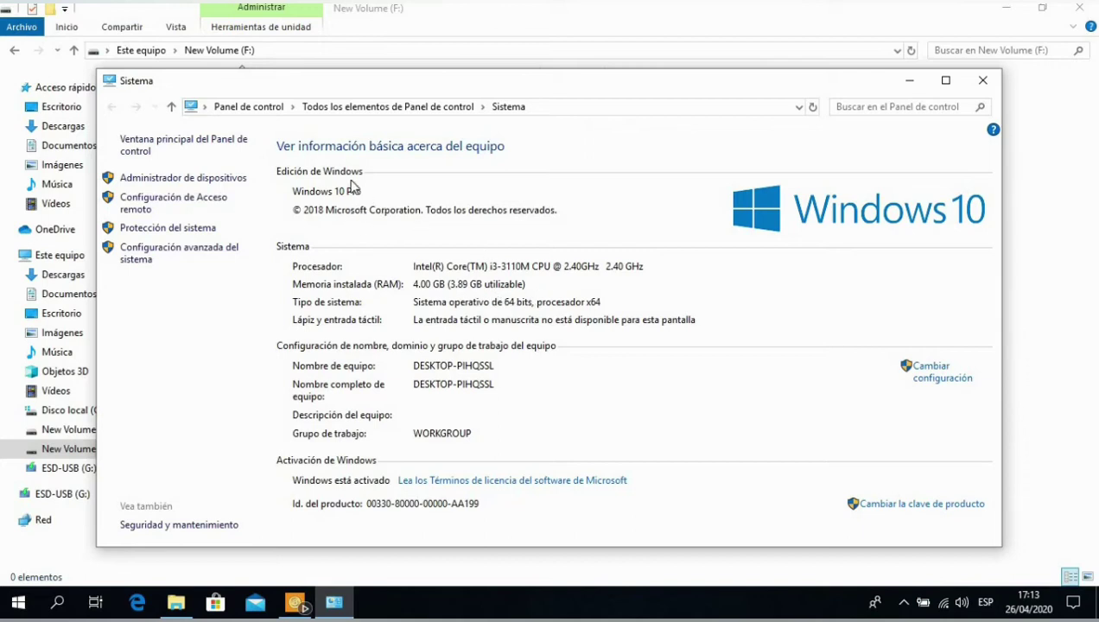
click(971, 80)
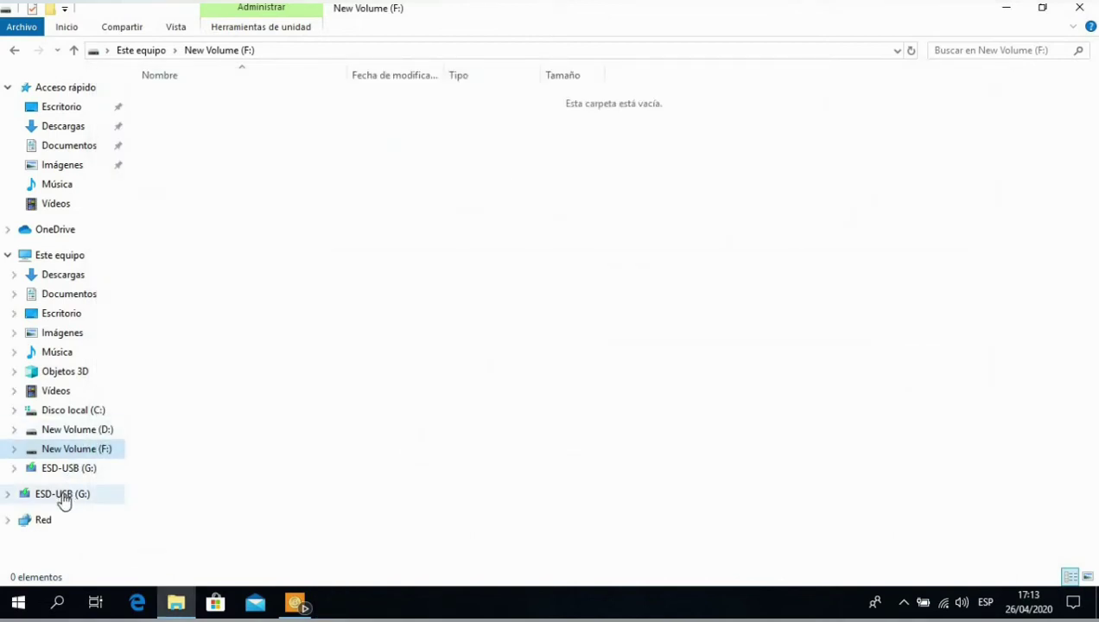
Launch the Windows 10 setup program from the ESD-USB (G:) drive
click(63, 497)
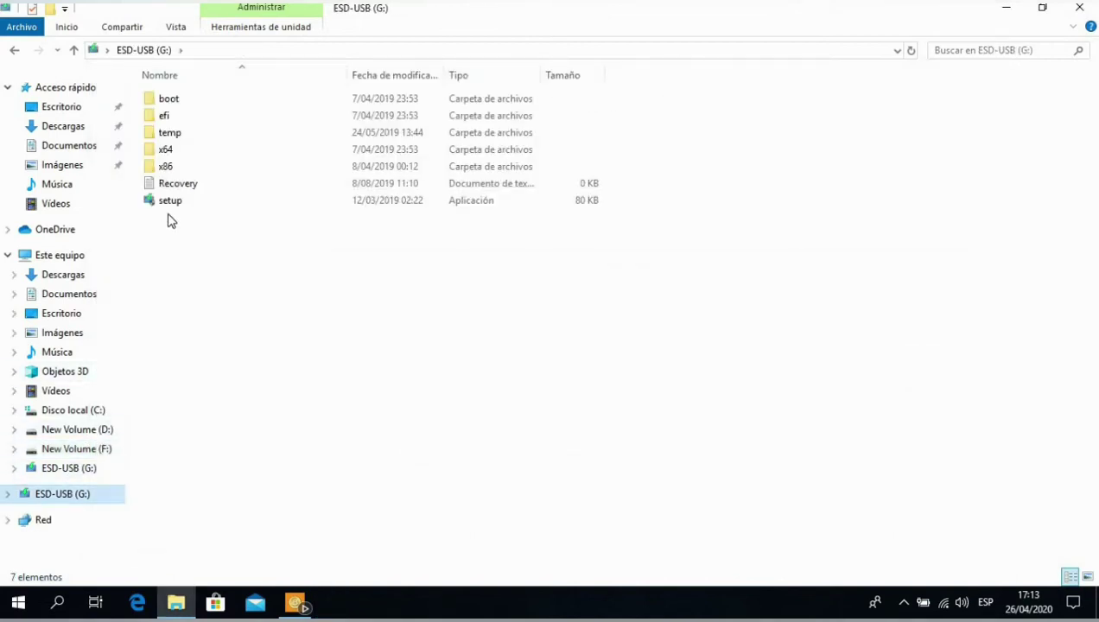
double_click(168, 201)
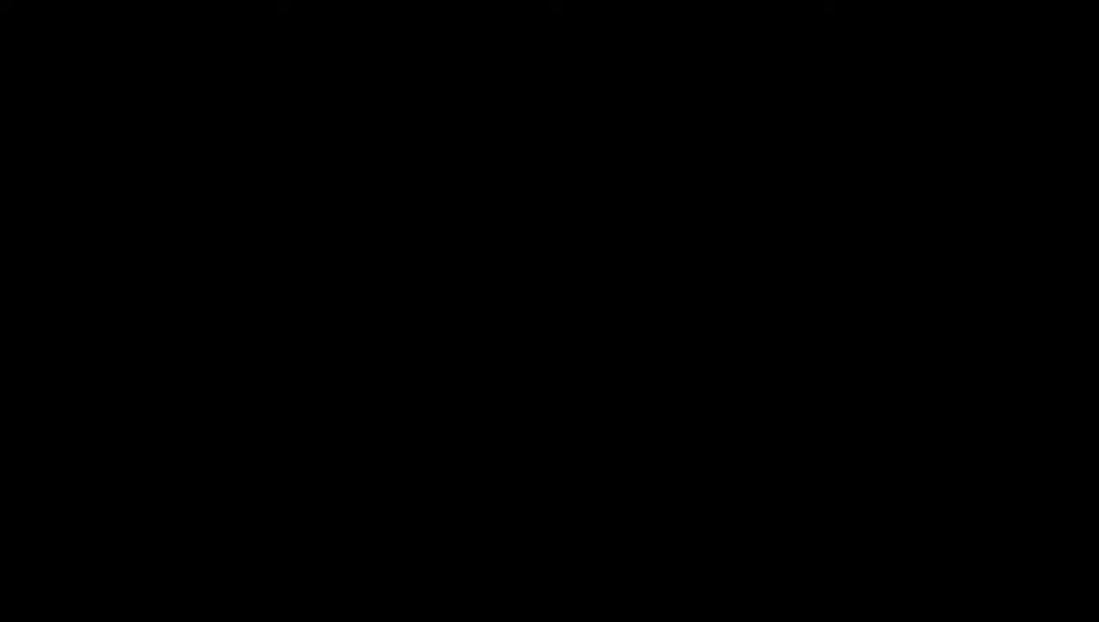
click(451, 423)
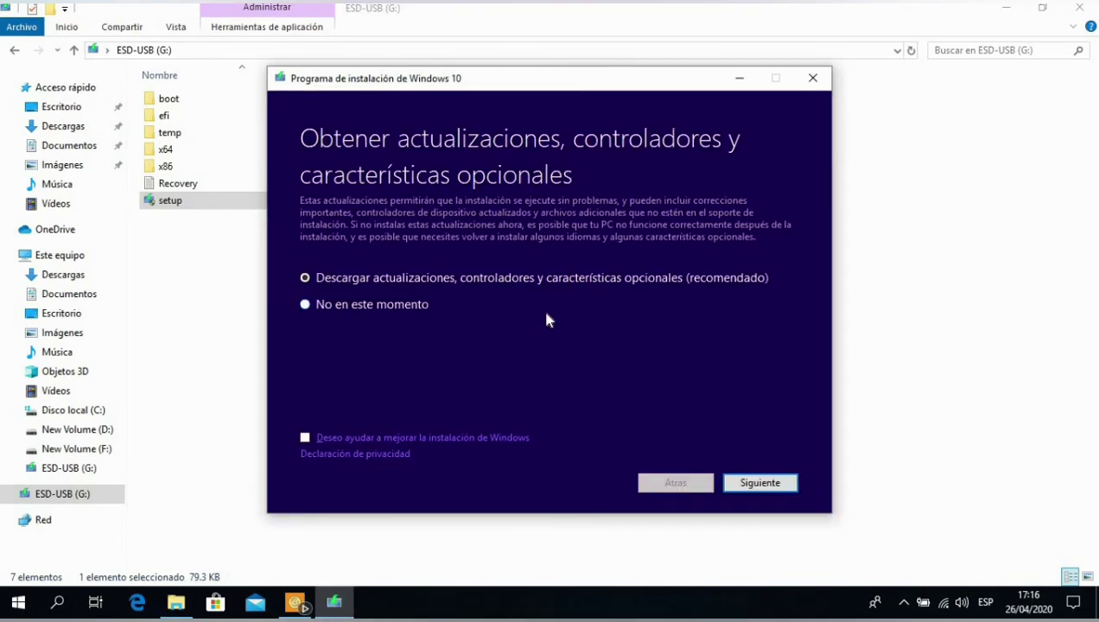
Skip downloading updates for now and accept the Windows 10 licence terms
click(320, 308)
click(762, 488)
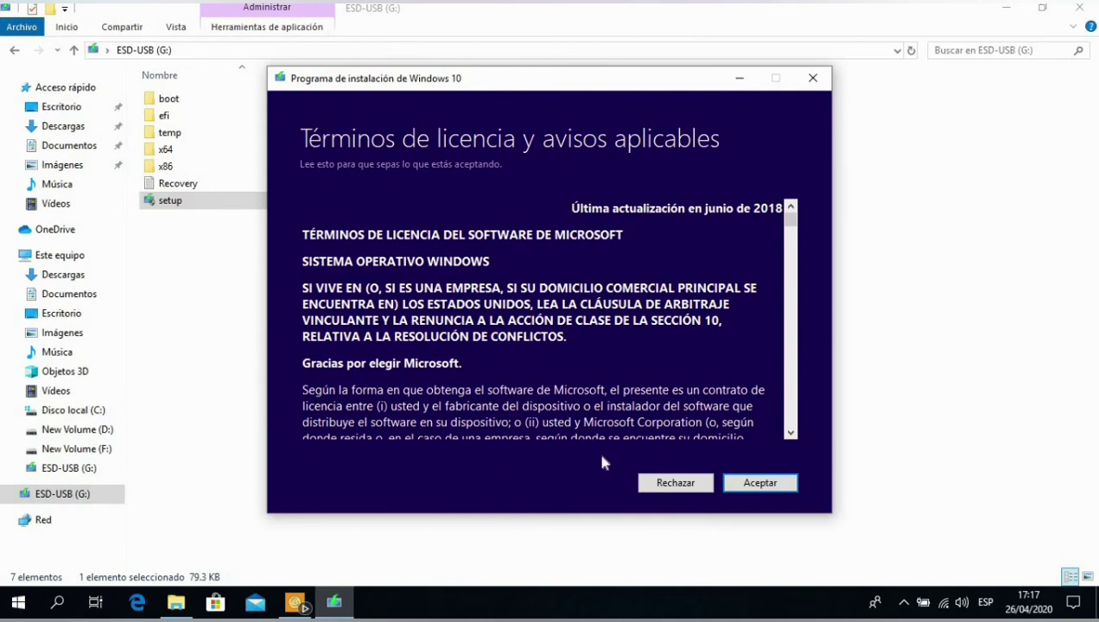
click(762, 483)
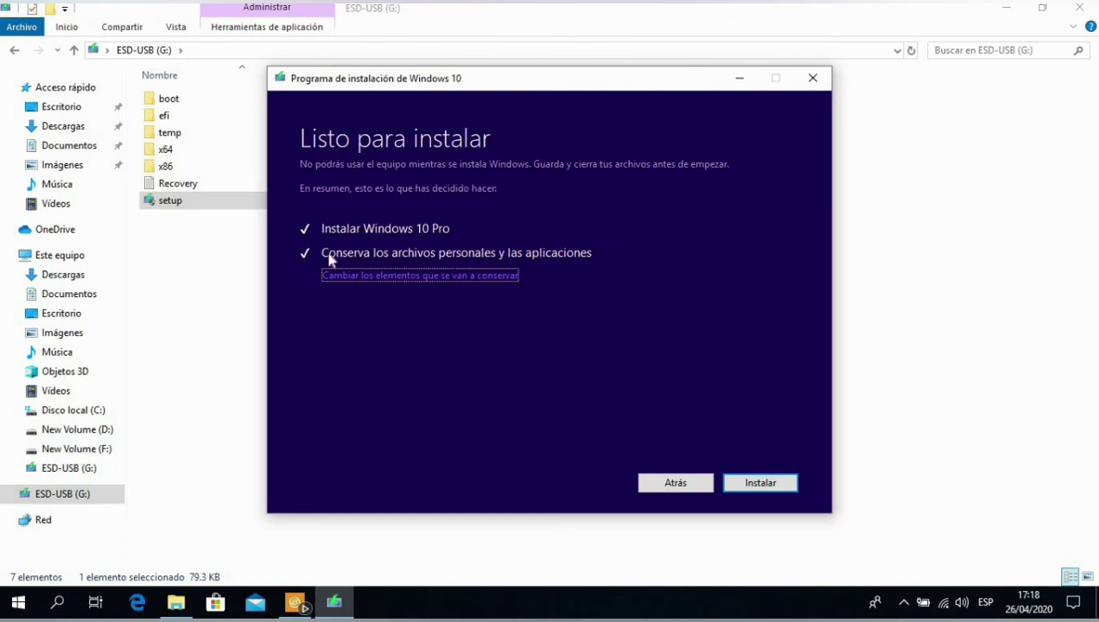
Review the options for what to keep, choose keeping personal files and applications, and continue
click(396, 276)
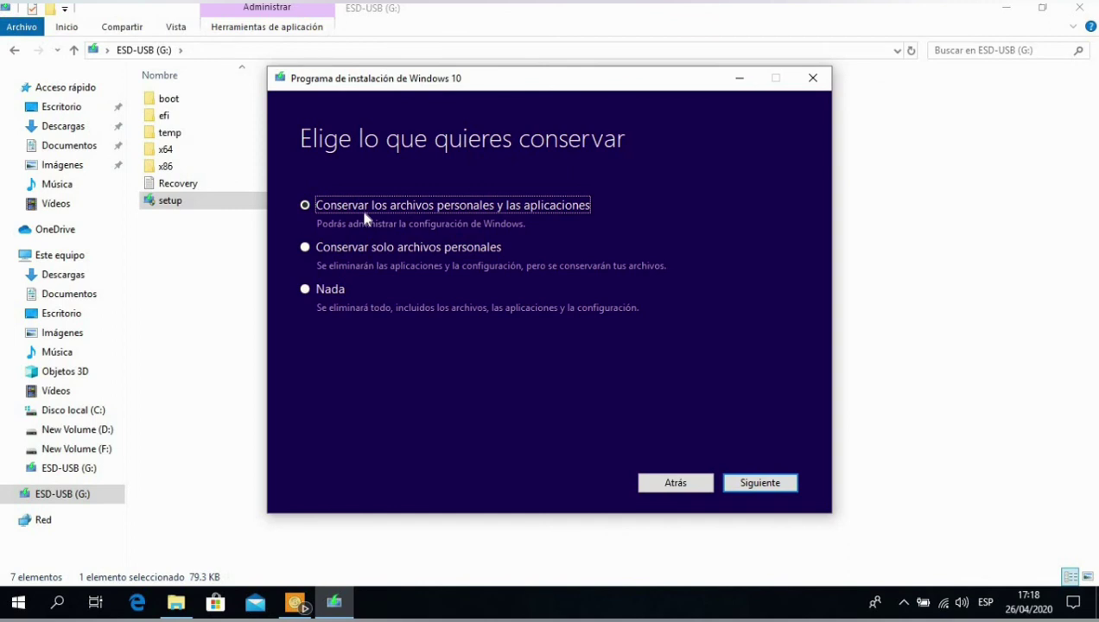
click(328, 294)
click(352, 207)
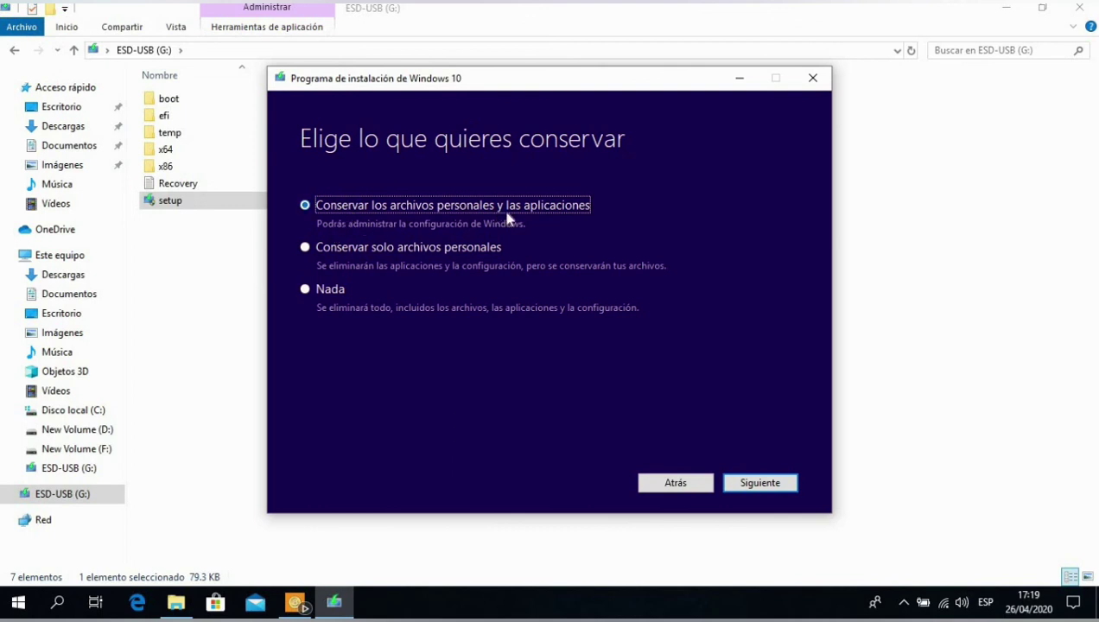
click(758, 486)
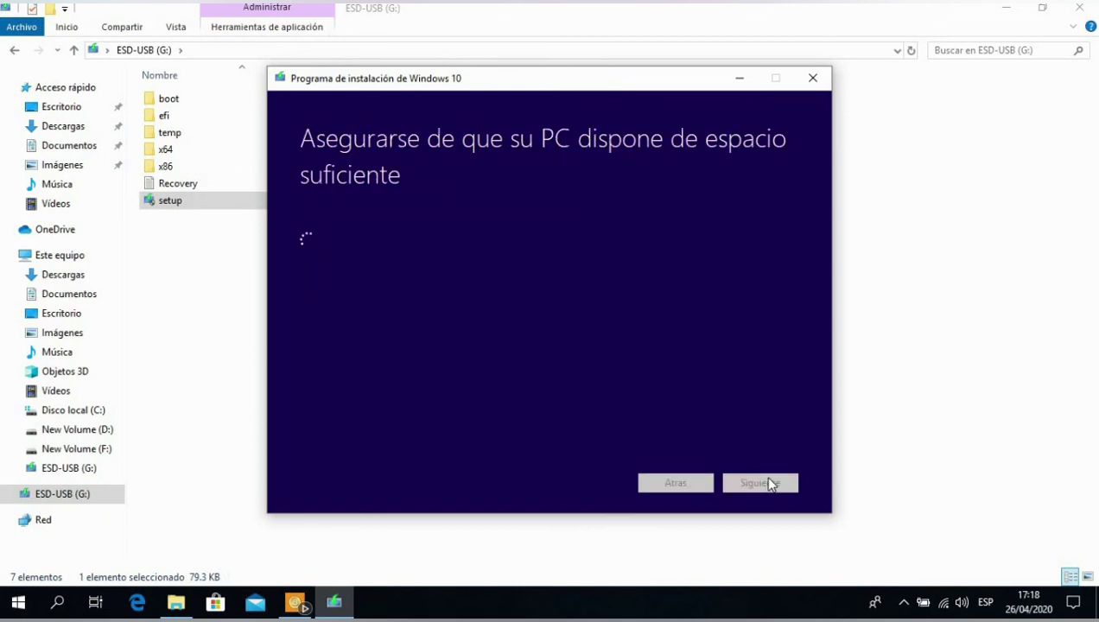